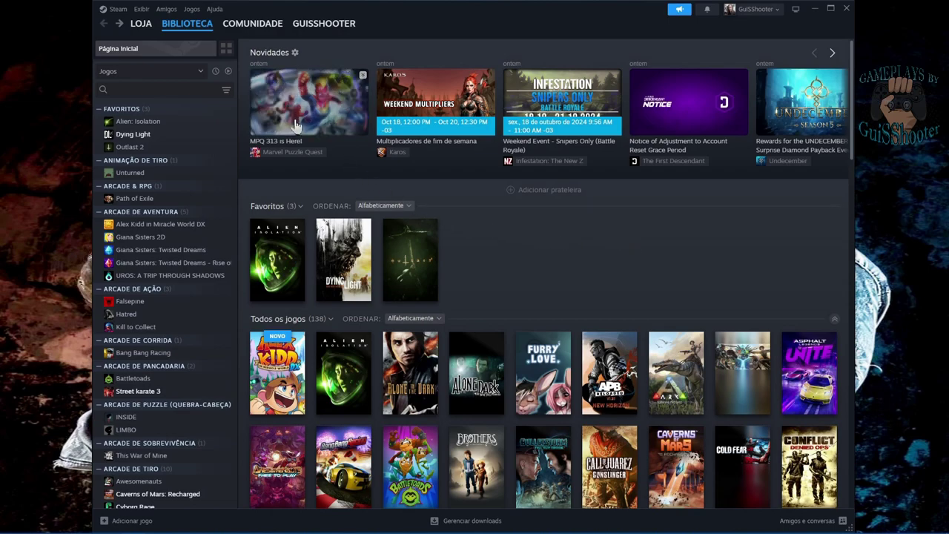
- View Dying Light's general properties from the favourites shelf, close them, and open the game's library page
{"action": "mouse_move", "coordinate": [194, 27]}
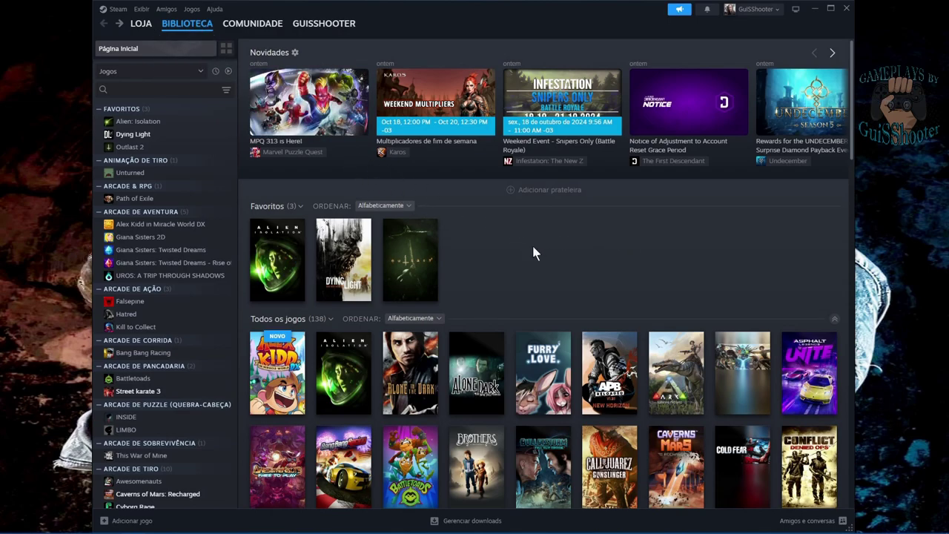
{"action": "mouse_move", "coordinate": [348, 258]}
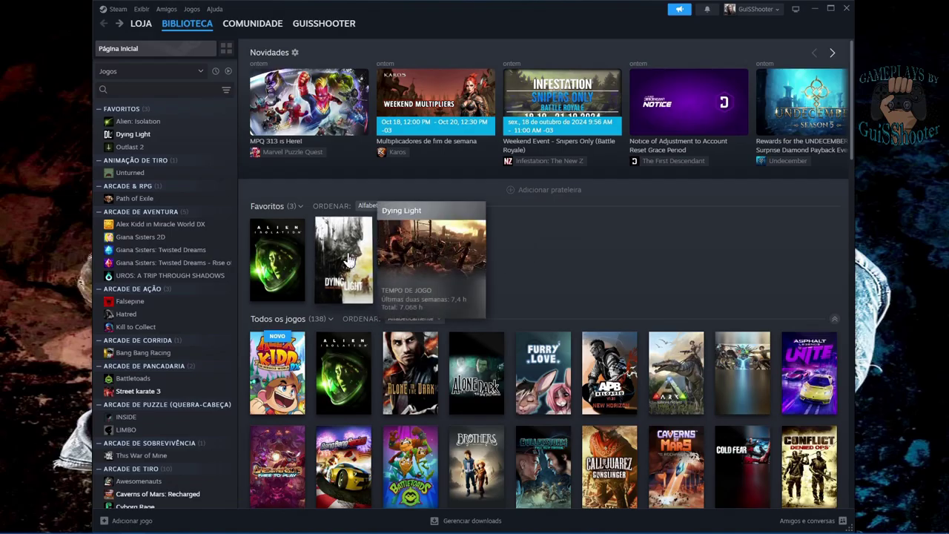
{"action": "right_click", "coordinate": [348, 258]}
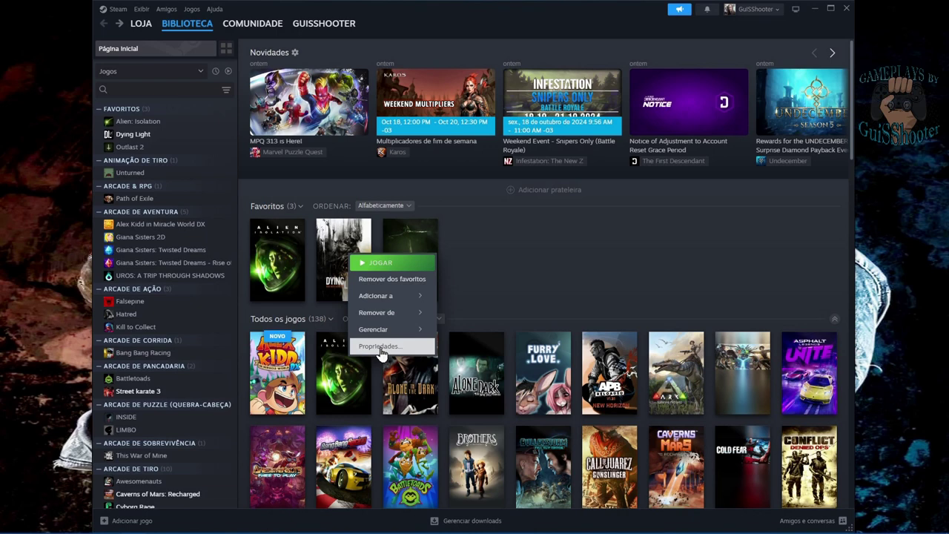
{"action": "left_click", "coordinate": [381, 348]}
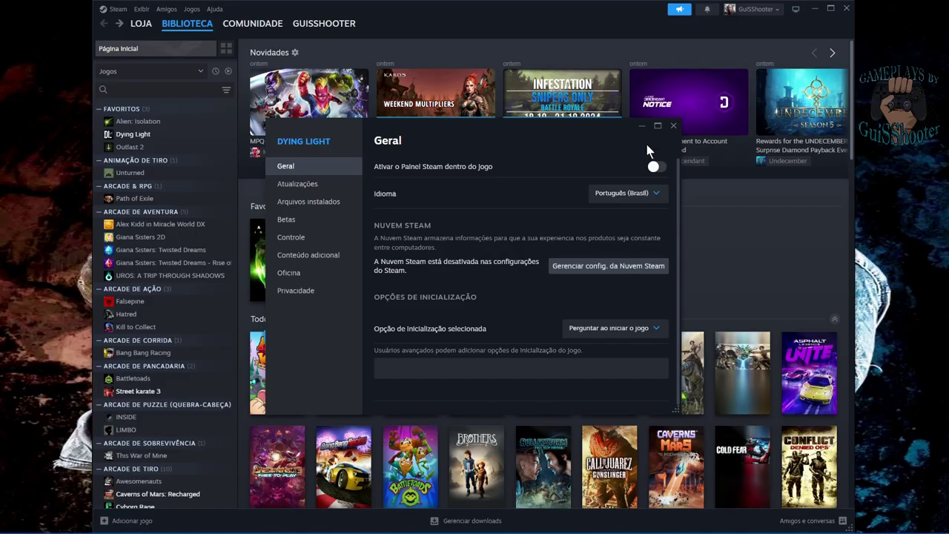
{"action": "left_click", "coordinate": [673, 125]}
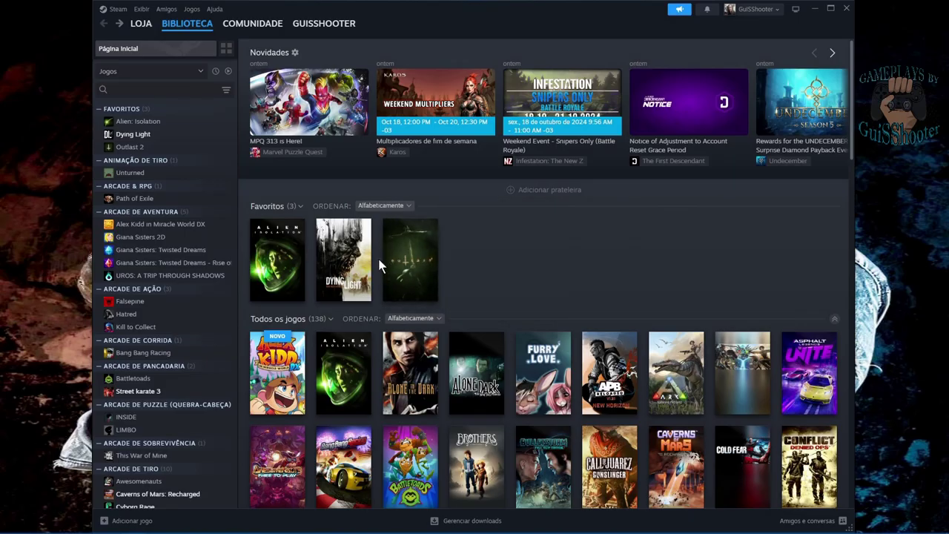
{"action": "mouse_move", "coordinate": [352, 270]}
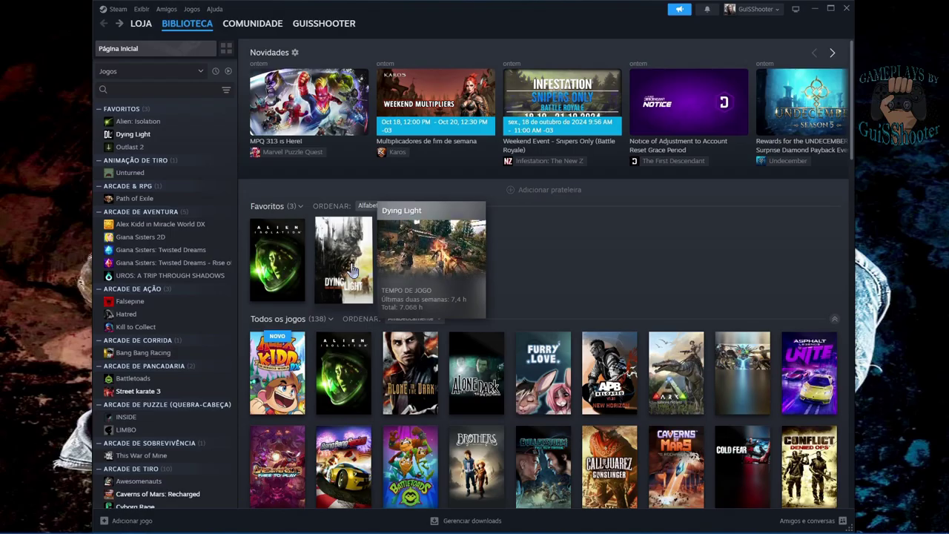
{"action": "left_click", "coordinate": [352, 270]}
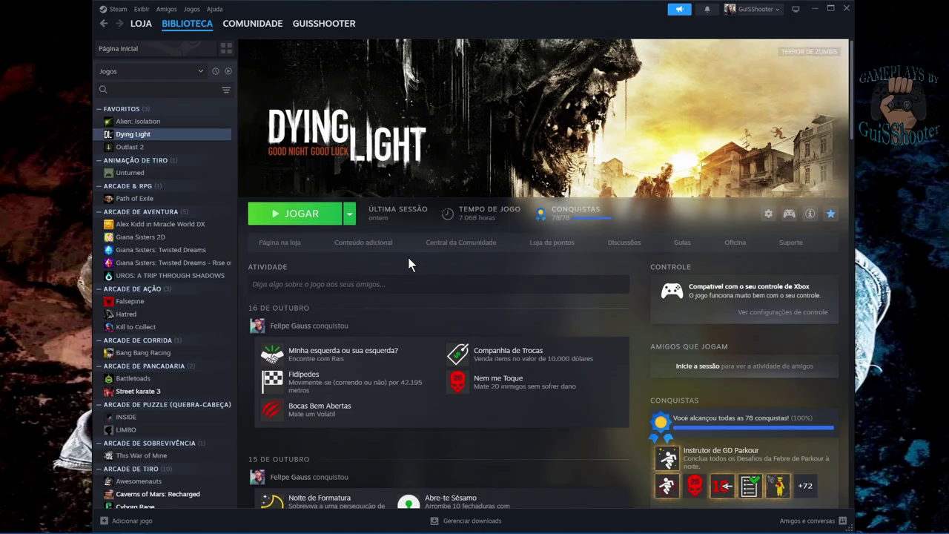
- Start Dying Light to try its two launch options and the Usar sempre esta opção setting, and cancel the launch
{"action": "left_click", "coordinate": [314, 218]}
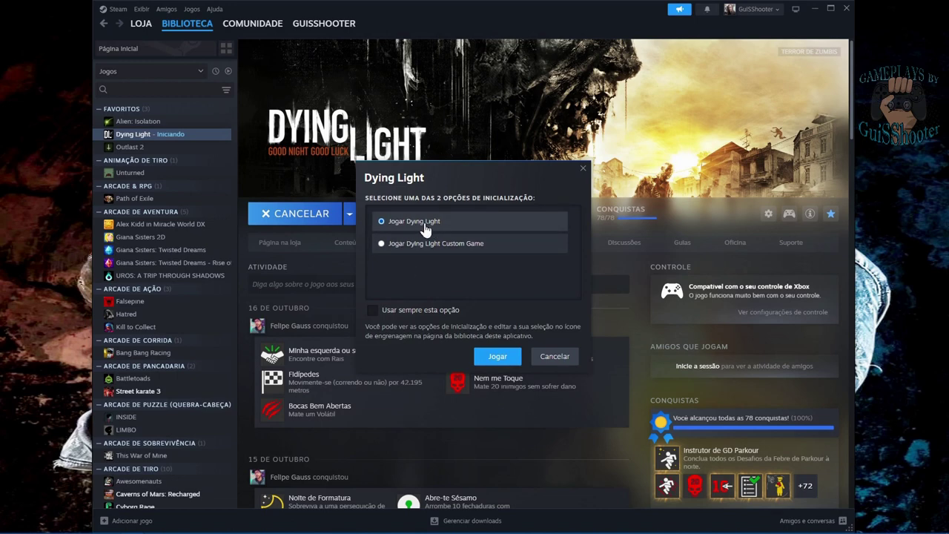
{"action": "left_click", "coordinate": [393, 249]}
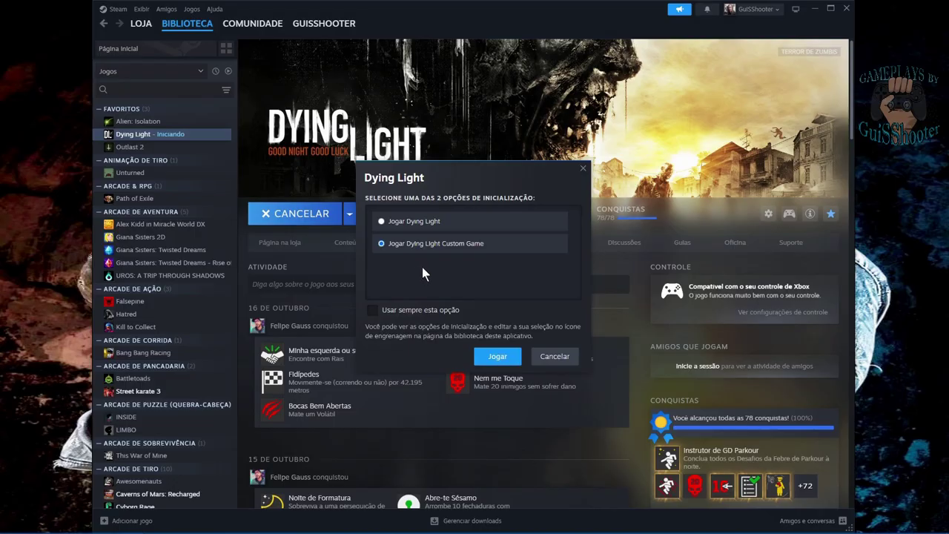
{"action": "left_click", "coordinate": [395, 230]}
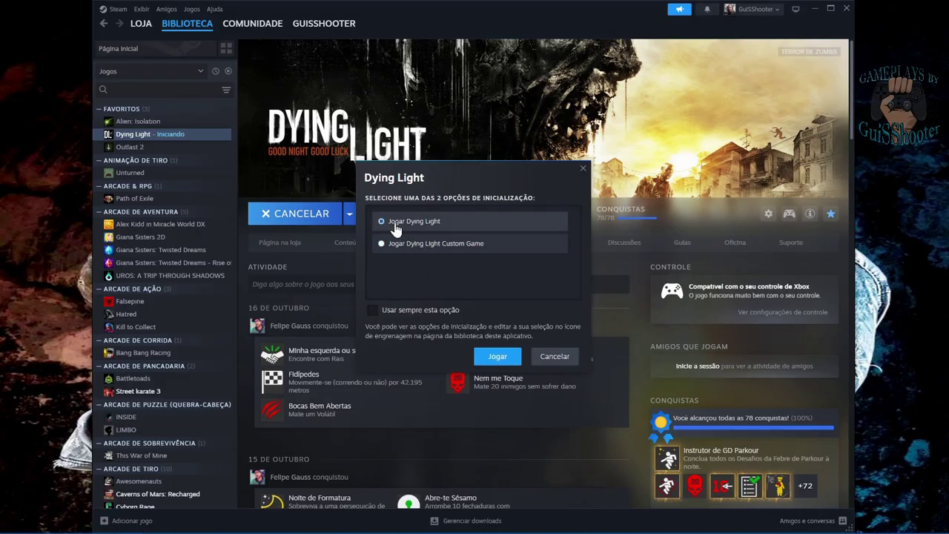
{"action": "left_click", "coordinate": [372, 311]}
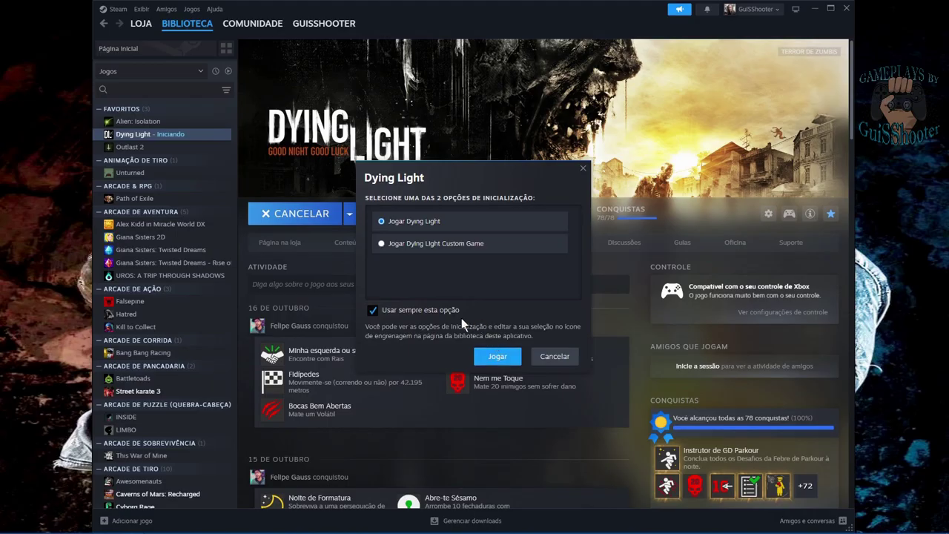
{"action": "left_click", "coordinate": [373, 311]}
{"action": "left_click", "coordinate": [555, 359]}
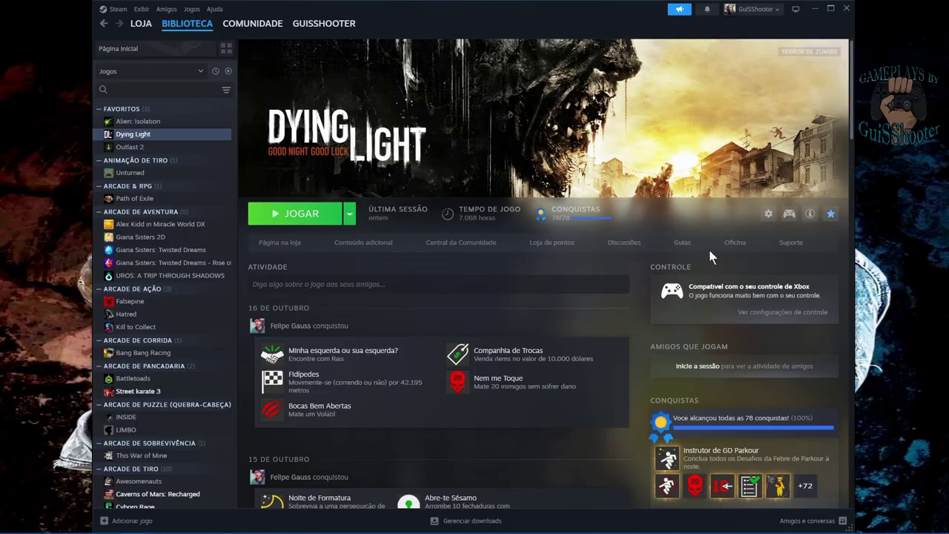
- Set Dying Light's selected launch option to Jogar Dying Light in the game's properties, and close them
{"action": "left_click", "coordinate": [771, 214]}
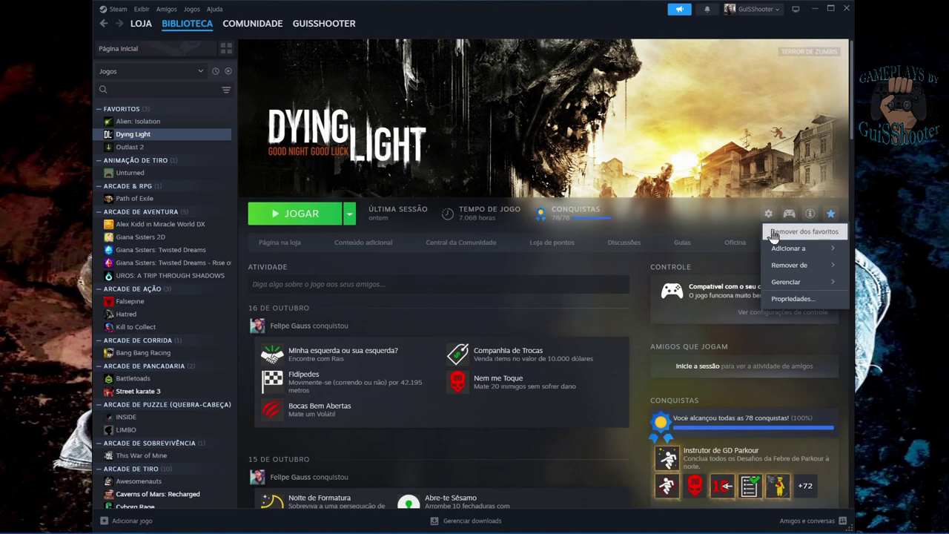
{"action": "mouse_move", "coordinate": [783, 271]}
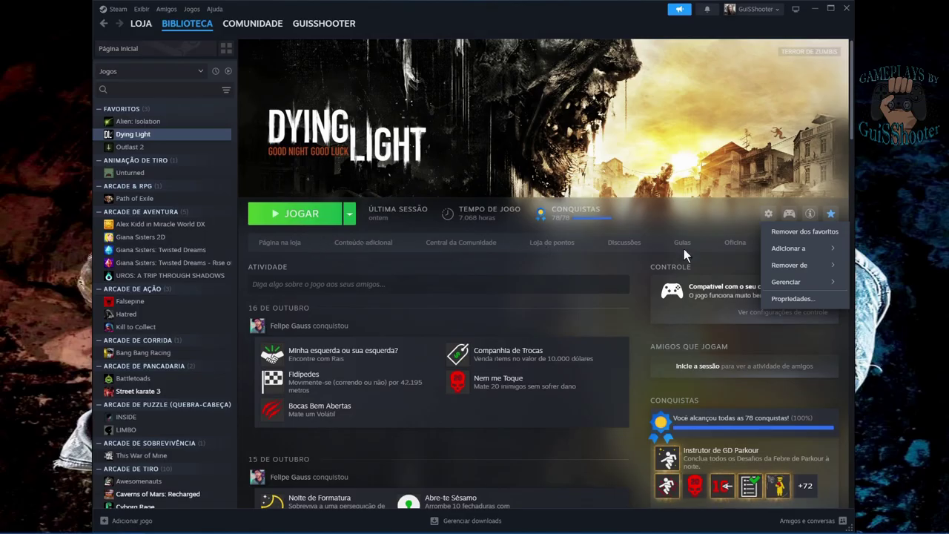
{"action": "left_click", "coordinate": [794, 299]}
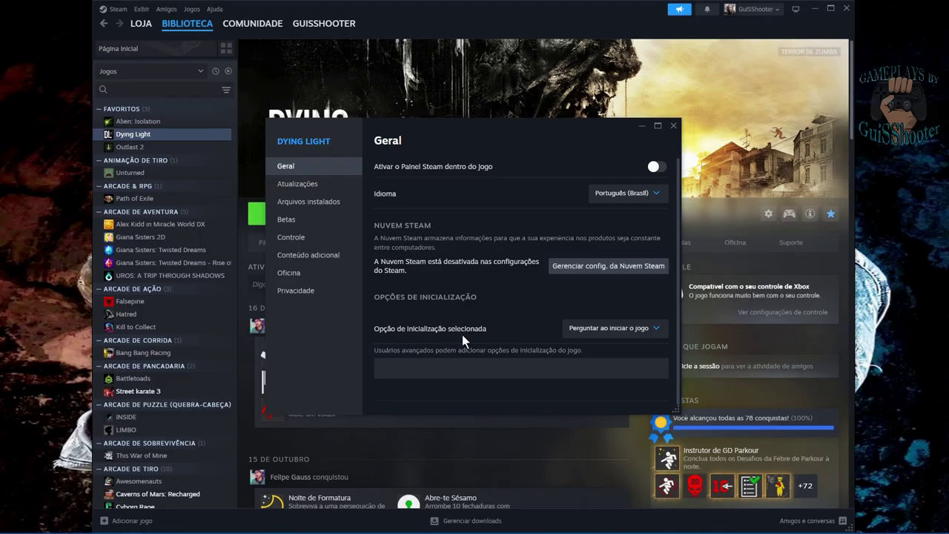
{"action": "left_click", "coordinate": [613, 333]}
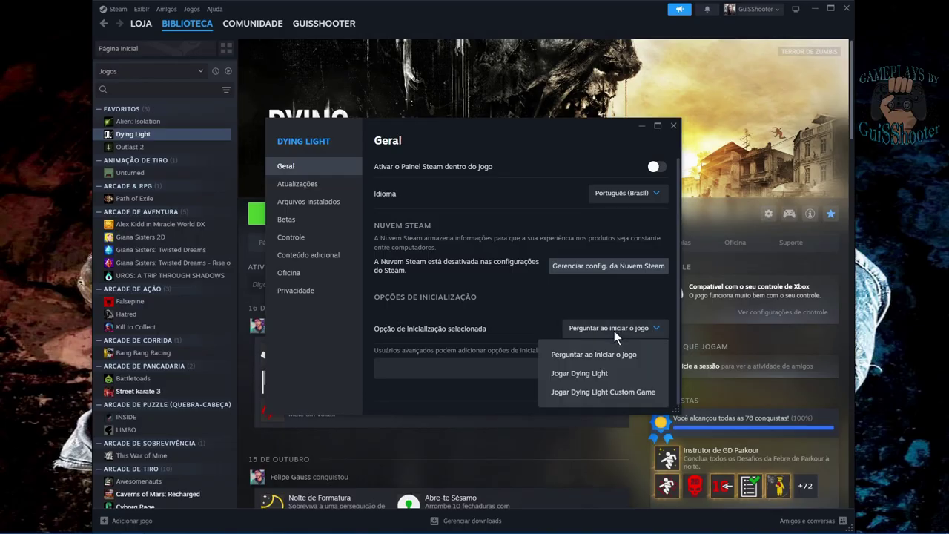
{"action": "left_click", "coordinate": [590, 376]}
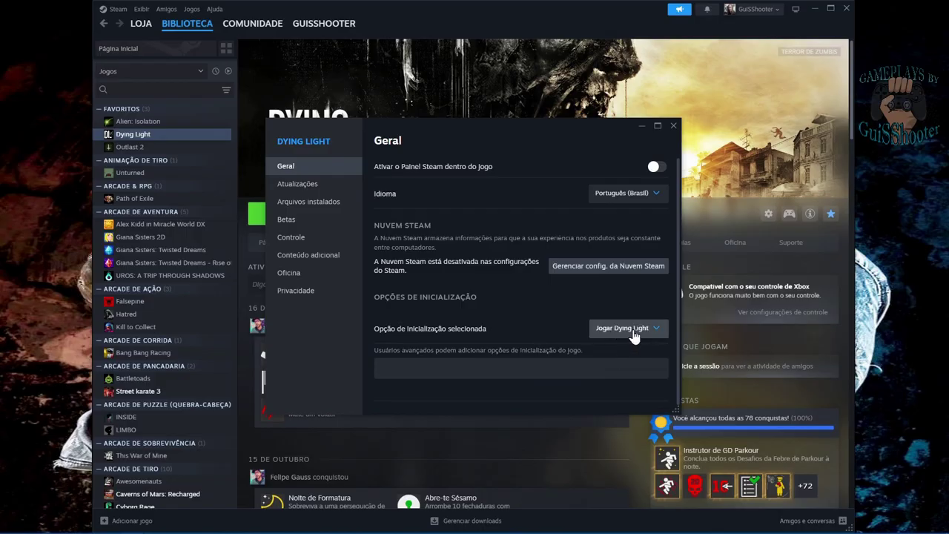
{"action": "left_click", "coordinate": [468, 368]}
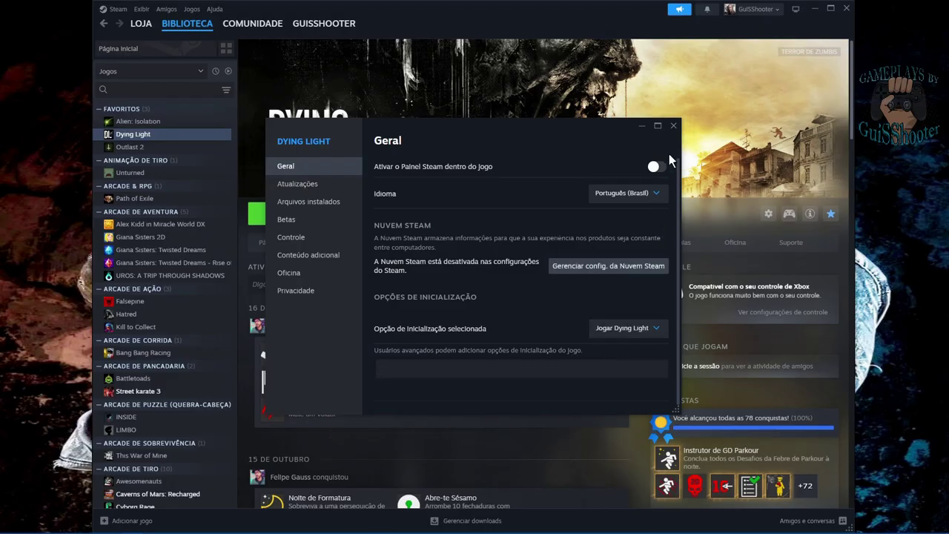
{"action": "left_click", "coordinate": [672, 126]}
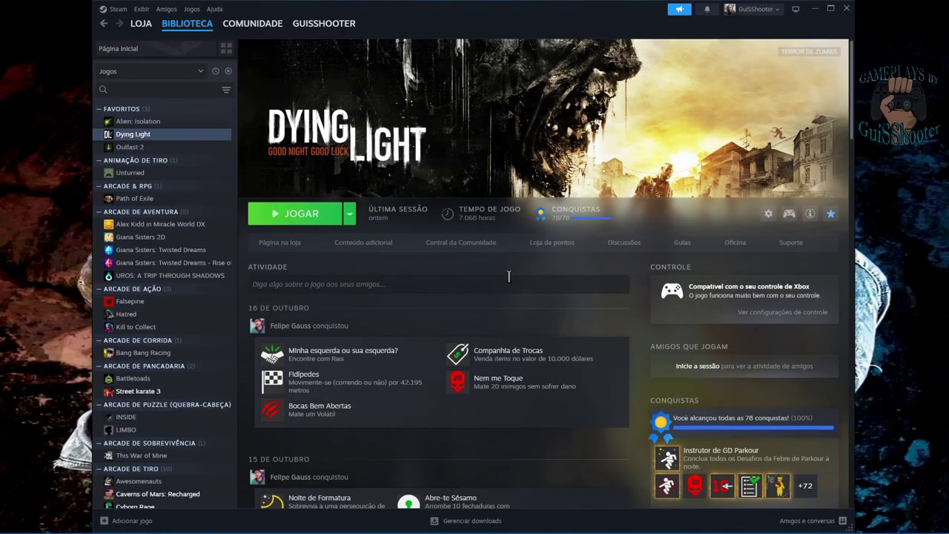
- Launch Dying Light, choose to play the first game on the selection screen, and dismiss the The Beast announcement
{"action": "left_click", "coordinate": [299, 220]}
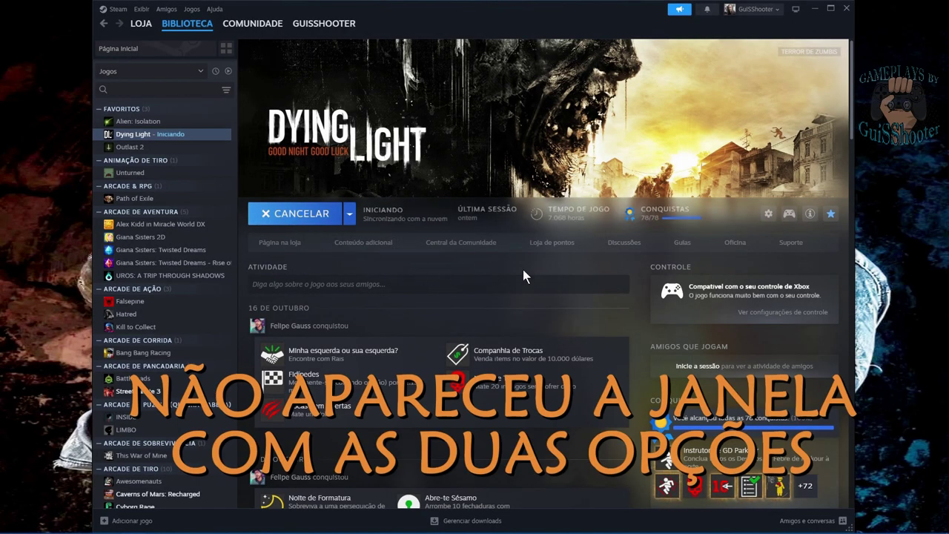
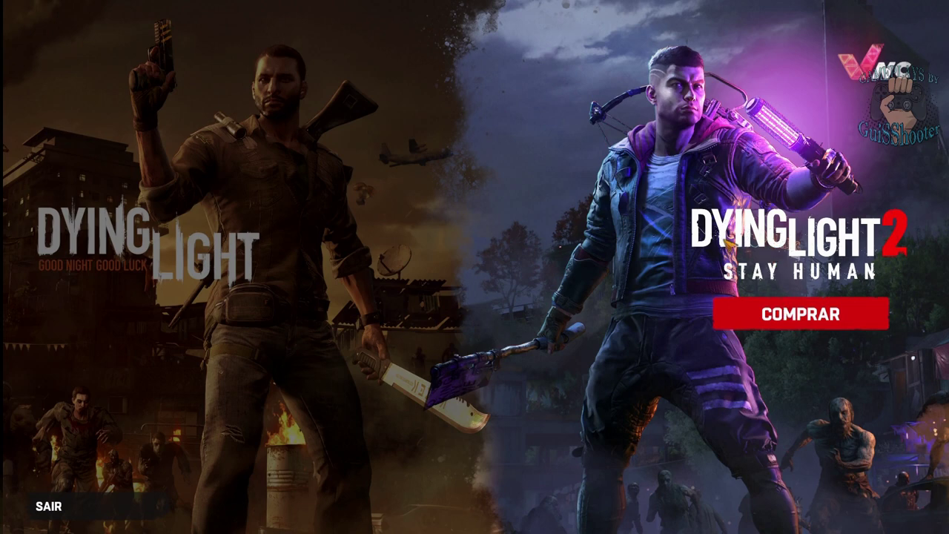
{"action": "mouse_move", "coordinate": [151, 319]}
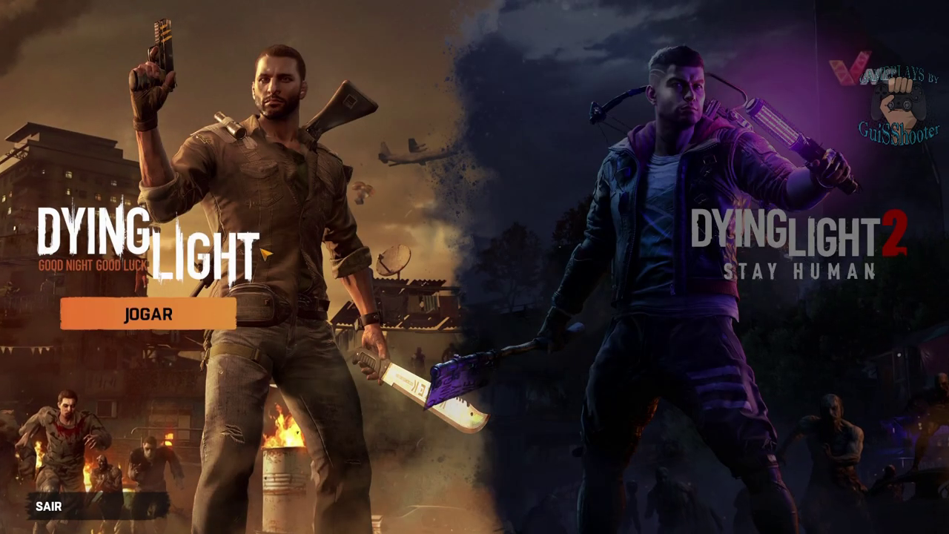
{"action": "left_click", "coordinate": [150, 315]}
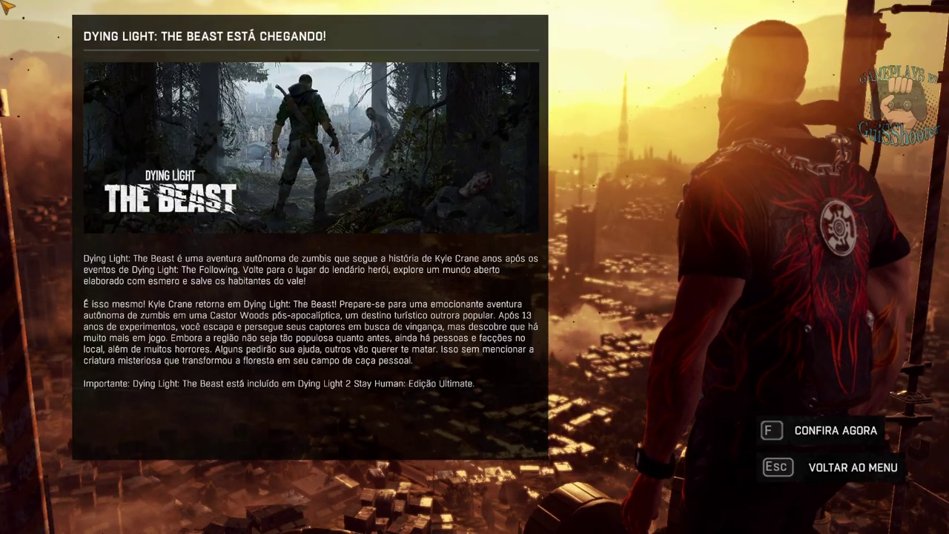
{"action": "key", "text": "Escape"}
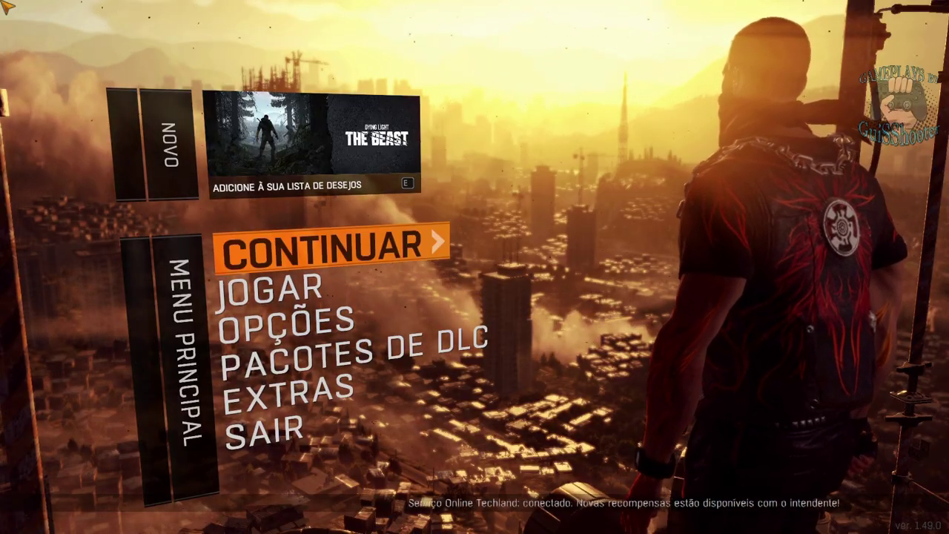
- Exit Dying Light from its main menu and confirm quitting
{"action": "key", "text": "Up"}
{"action": "key", "text": "Return"}
{"action": "key", "text": "Return"}
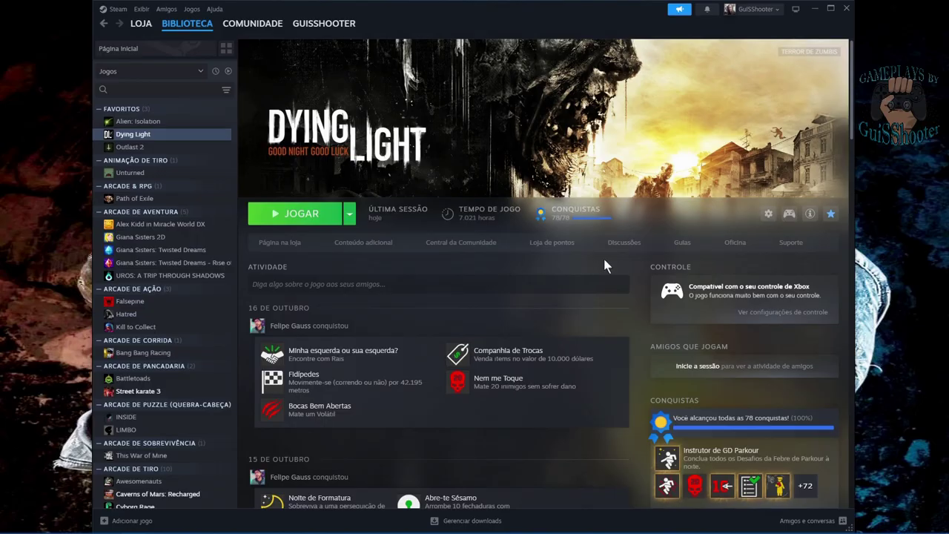
- Add the advanced launch parameter -nologos in Dying Light's general properties, and close them
{"action": "left_click", "coordinate": [770, 223]}
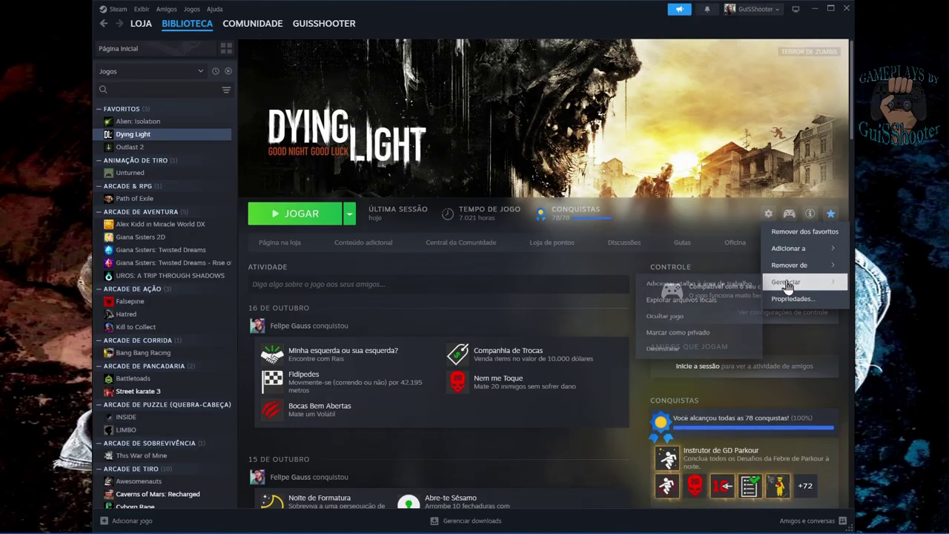
{"action": "left_click", "coordinate": [794, 299]}
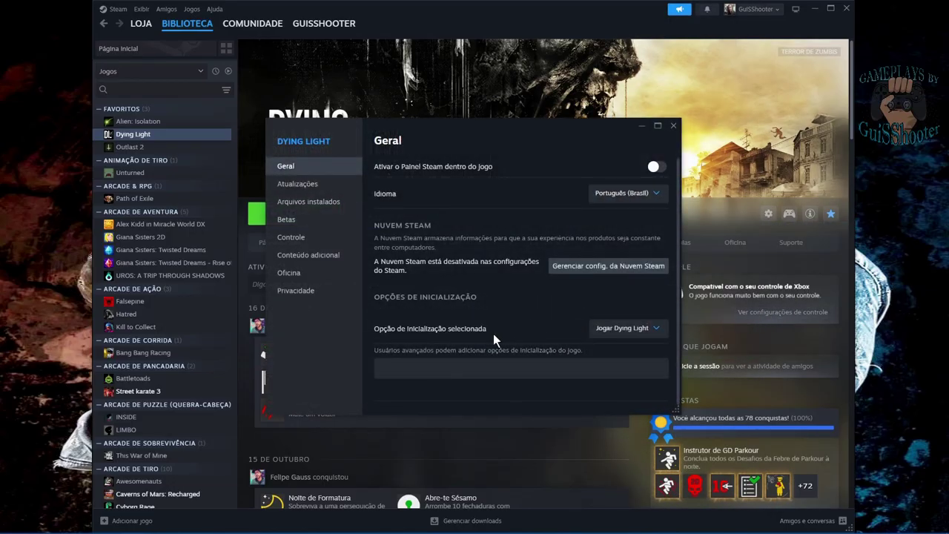
{"action": "left_click", "coordinate": [410, 368]}
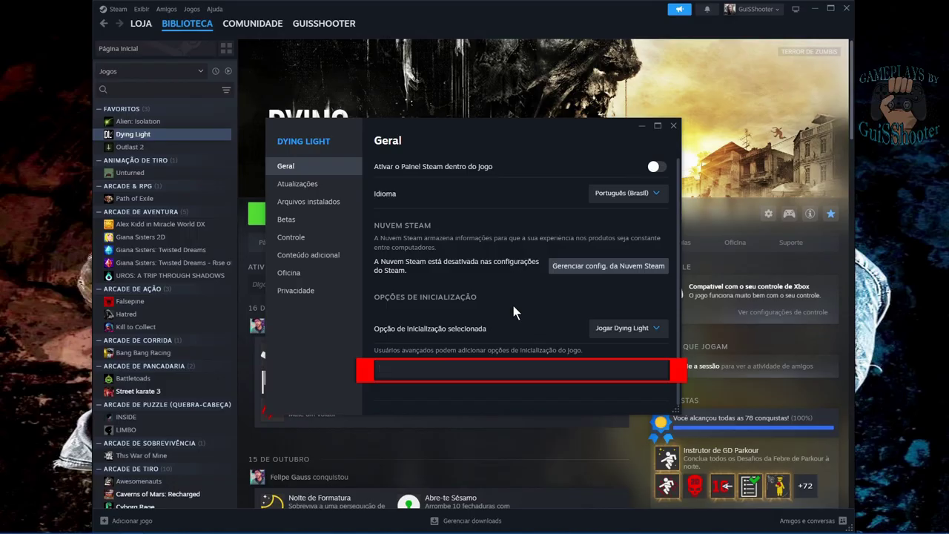
{"action": "type", "text": "-"}
{"action": "type", "text": "no"}
{"action": "type", "text": "logos"}
{"action": "key", "text": "Left"}
{"action": "key", "text": "Left"}
{"action": "key", "text": "Left"}
{"action": "key", "text": "Left"}
{"action": "key", "text": "Right"}
{"action": "key", "text": "Right"}
{"action": "key", "text": "Home"}
{"action": "key", "text": "Right"}
{"action": "key", "text": "shift+End"}
{"action": "key", "text": "End"}
{"action": "left_click", "coordinate": [673, 126]}
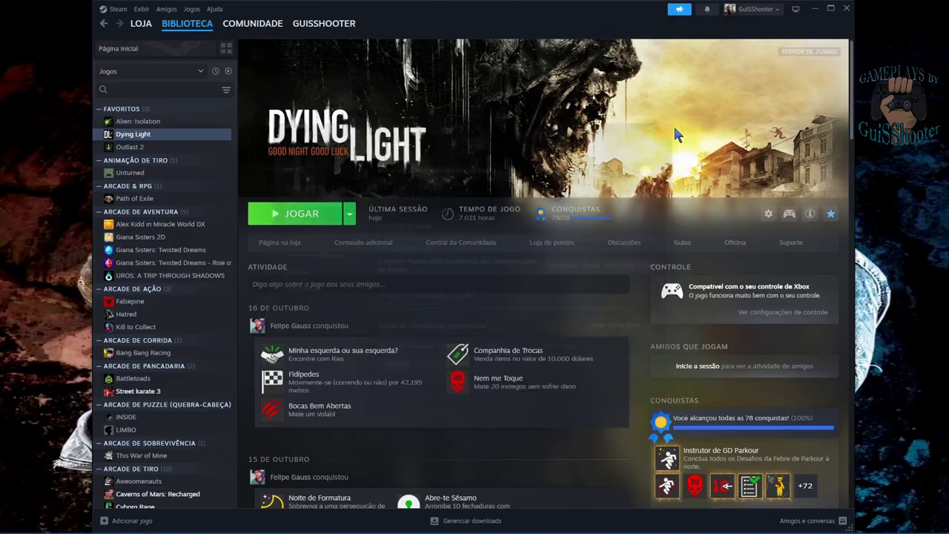
- Relaunch Dying Light with the new parameter and dismiss the announcement to reach the main menu
{"action": "left_click", "coordinate": [300, 217]}
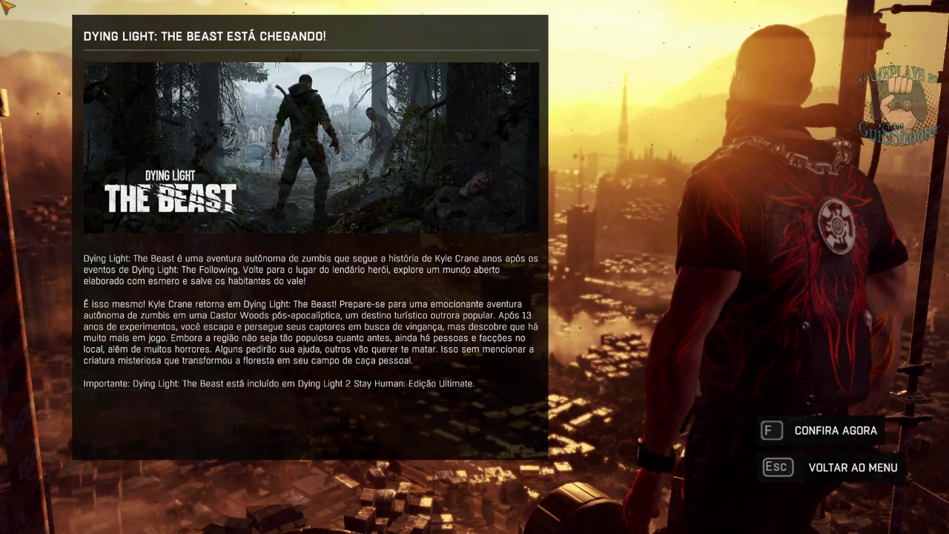
{"action": "key", "text": "Escape"}
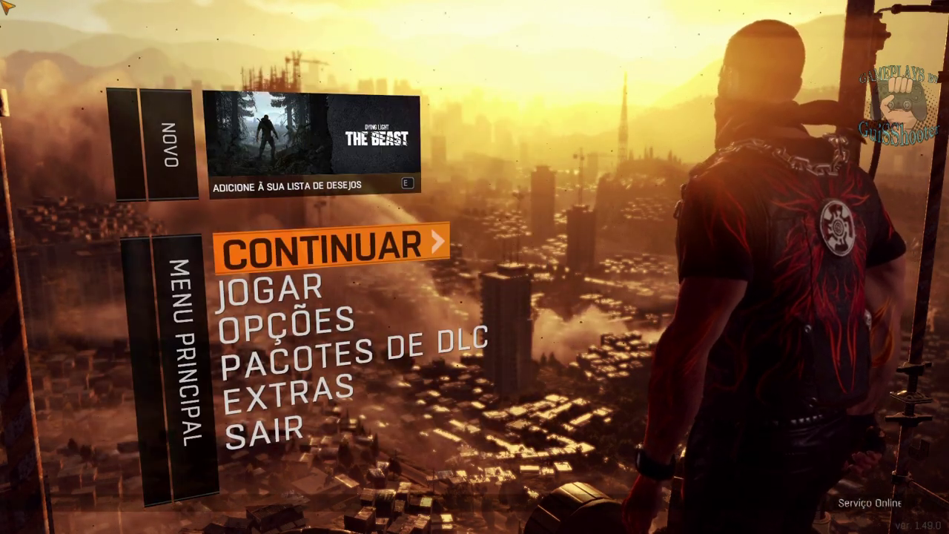